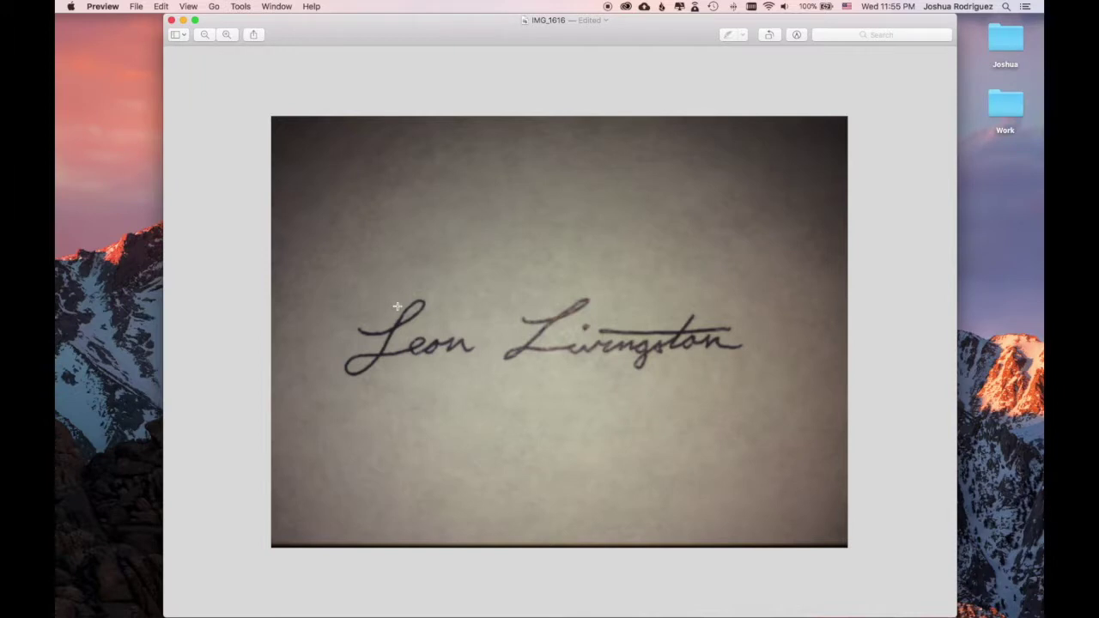
- Bring the finished letterhead.jpg forward from Mission Control to compare its printed signature
key("ctrl+Up")
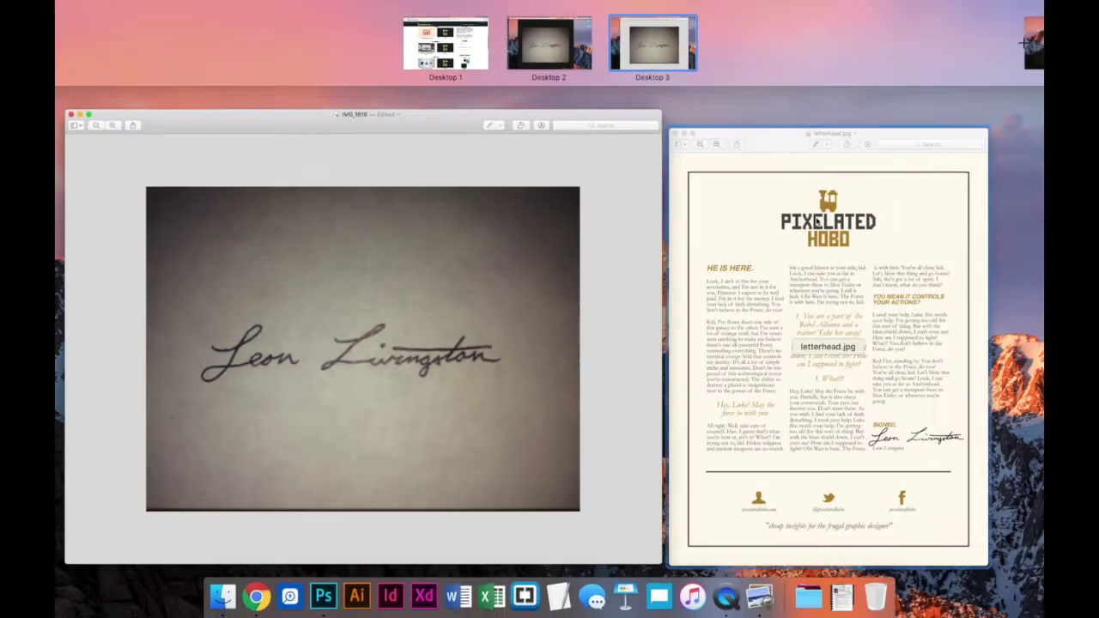
left_click(751, 395)
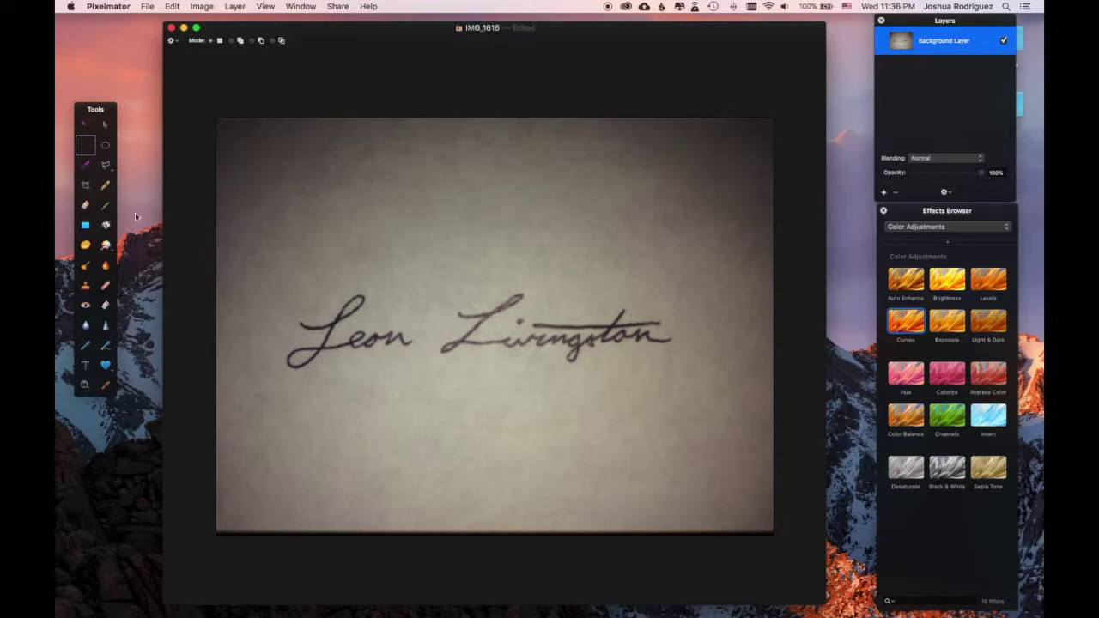
- Crop the photo to a tight strip around the signature and drop Curves onto it
left_click(85, 187)
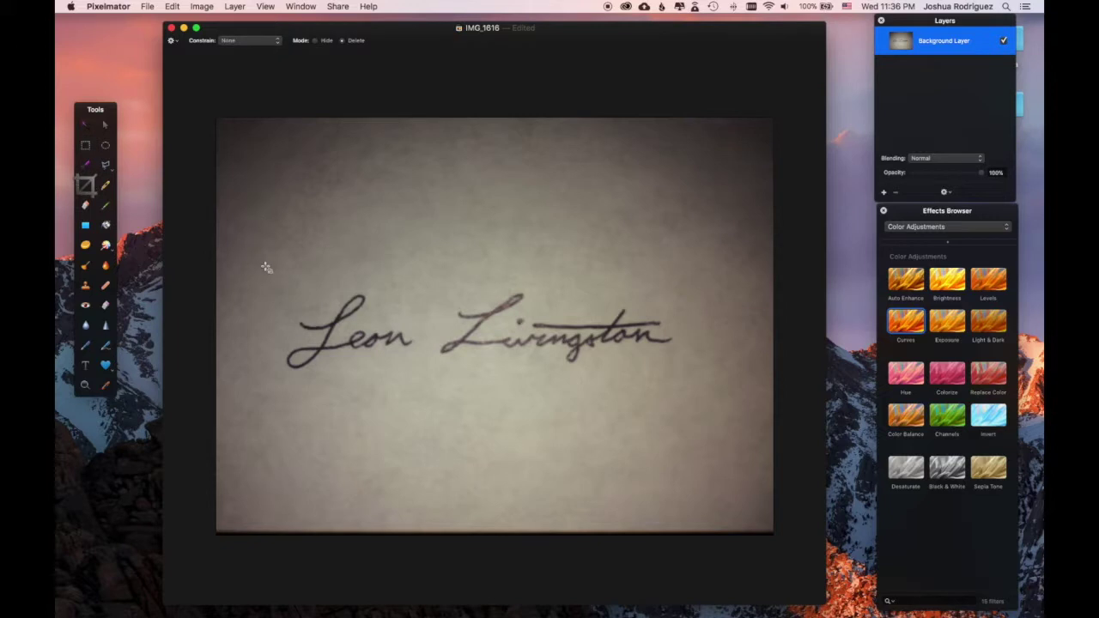
mouse_move(275, 279)
left_mouse_down()
mouse_move(560, 402)
mouse_move(683, 378)
left_mouse_up()
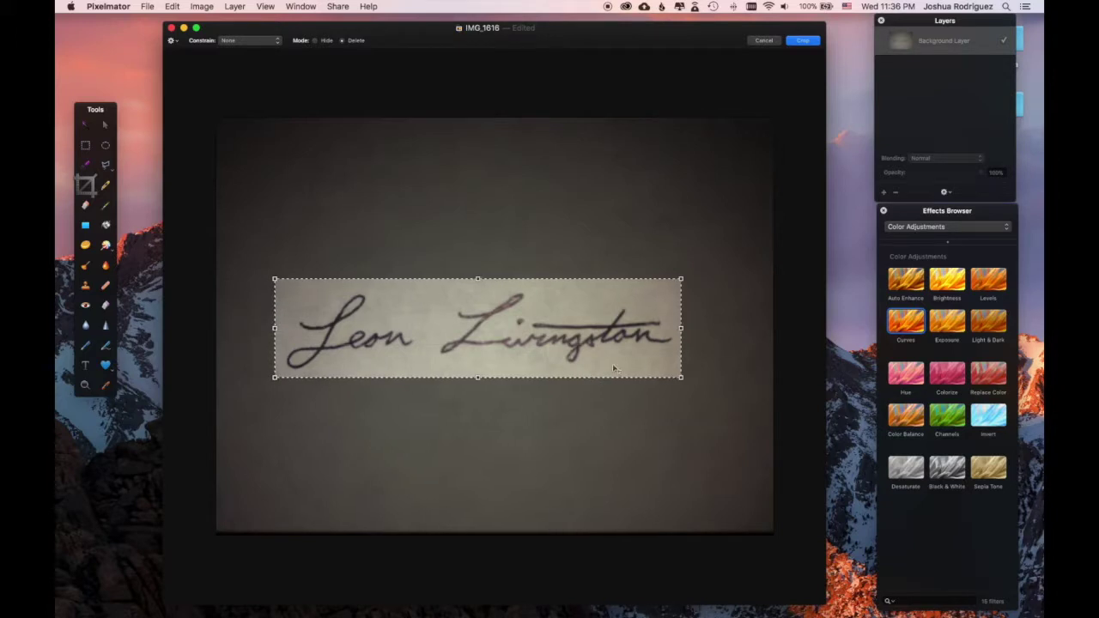
key("Return")
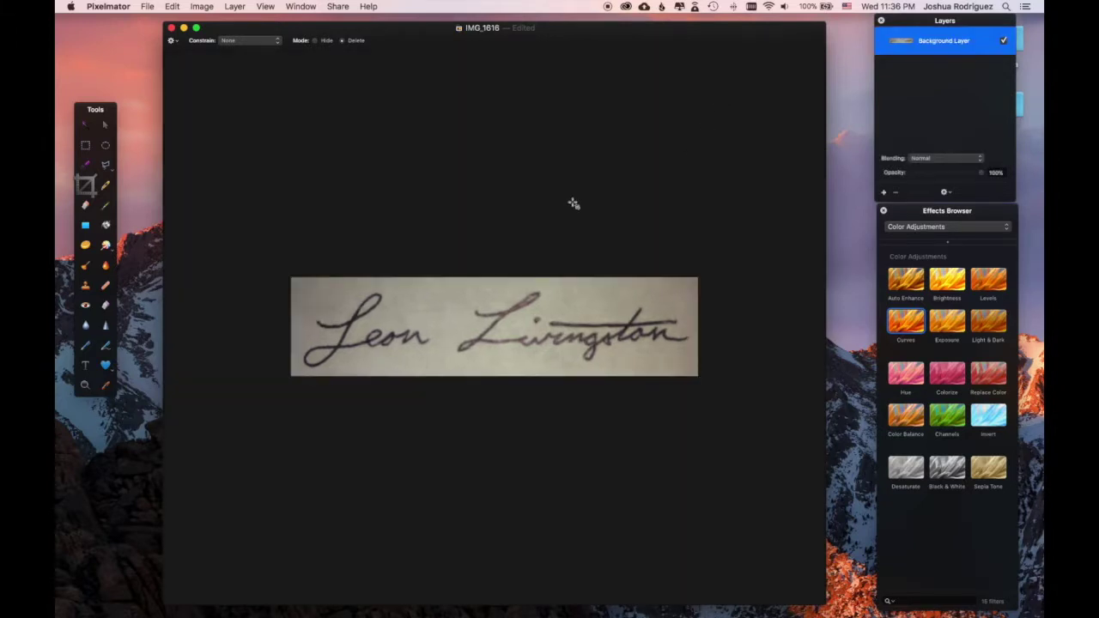
left_click(103, 129)
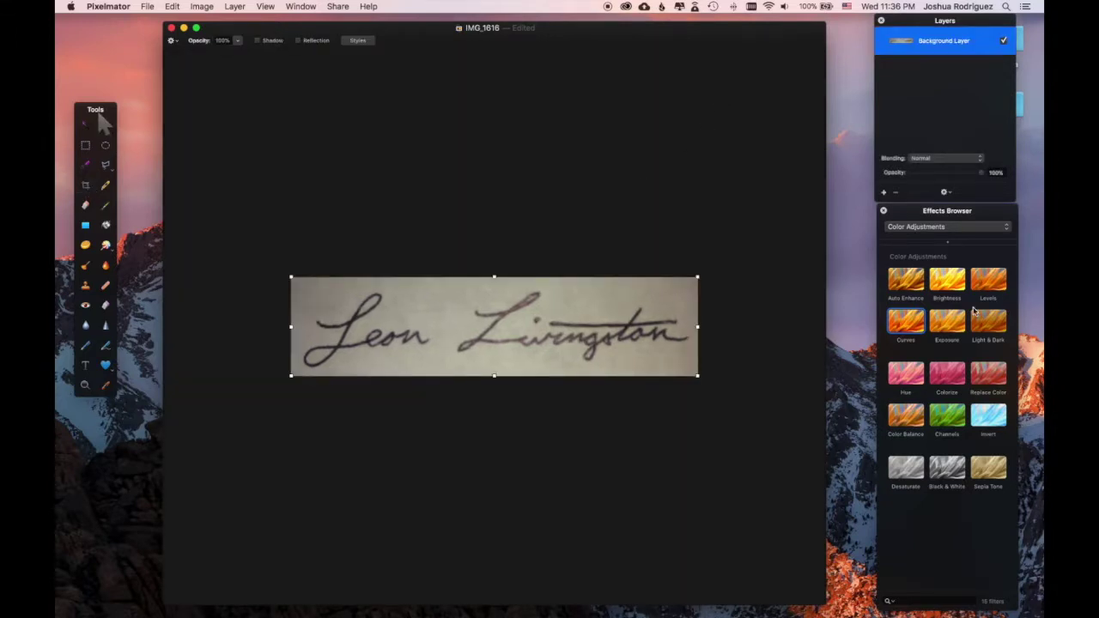
left_click_drag(906, 321, 545, 302)
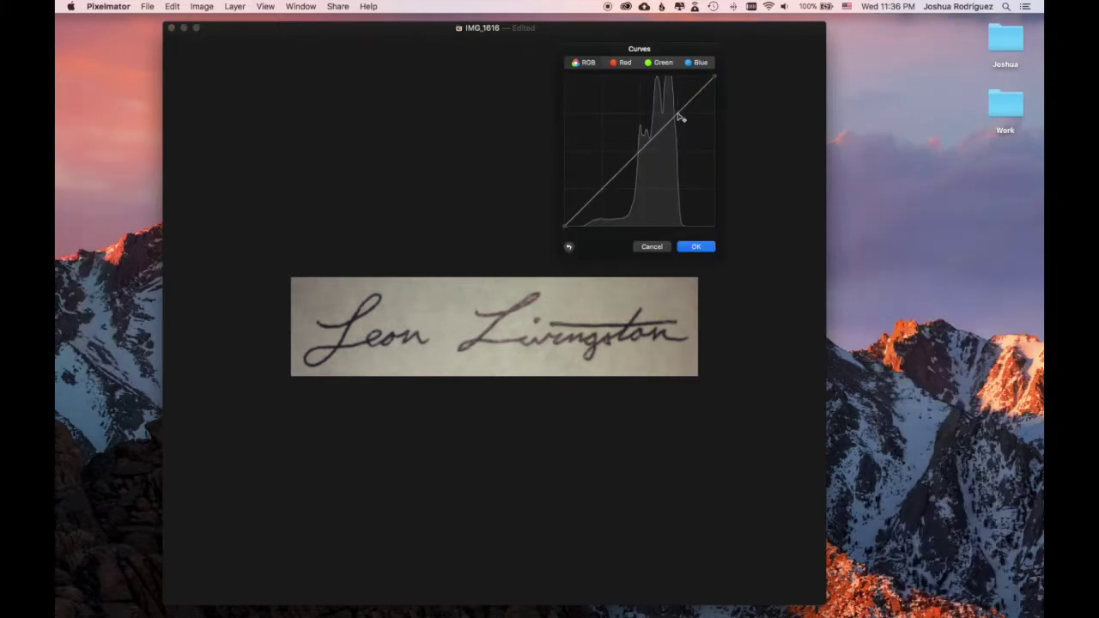
- Bend the RGB curve into a steep S, raising highlights and pulling down darks, and apply
left_click_drag(680, 117, 688, 85)
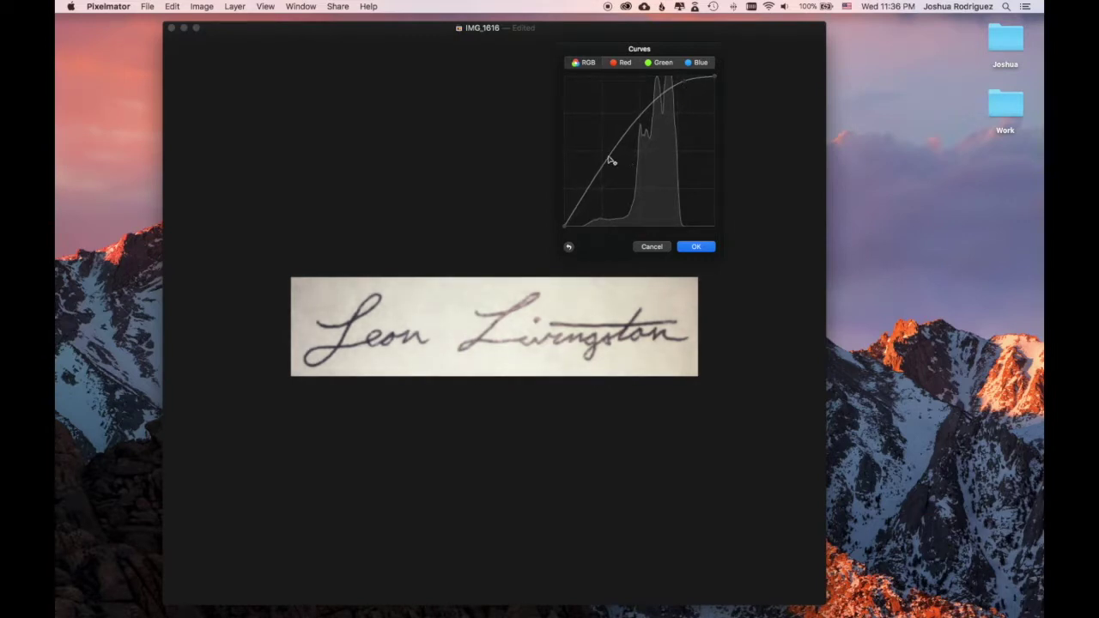
mouse_move(603, 174)
left_mouse_down()
mouse_move(605, 222)
mouse_move(630, 210)
left_mouse_up()
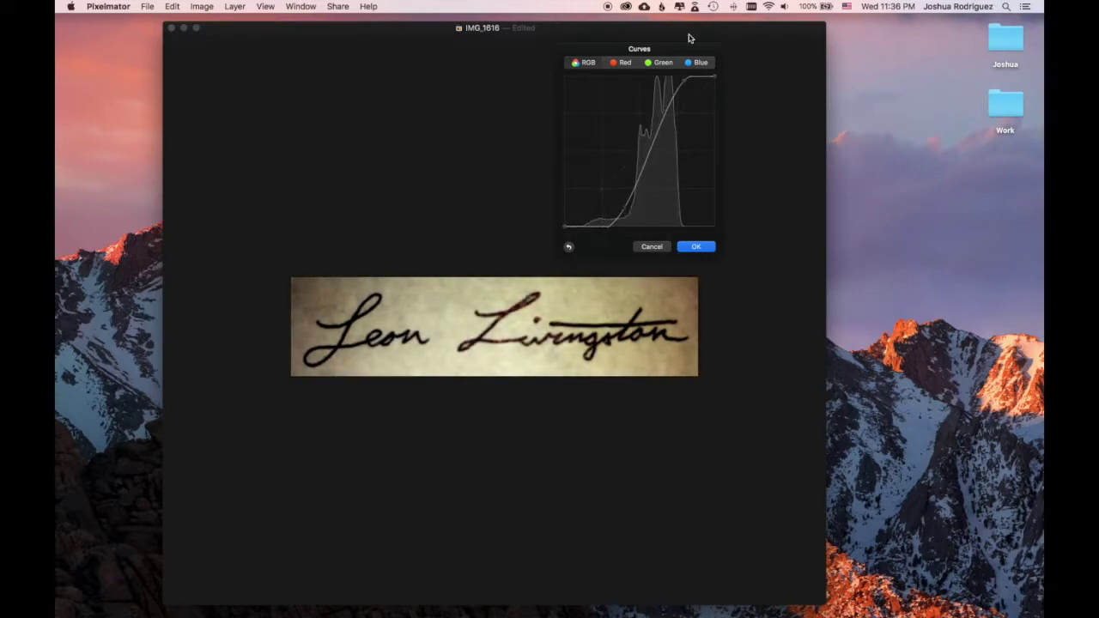
mouse_move(685, 84)
left_mouse_down()
mouse_move(663, 90)
mouse_move(668, 101)
left_mouse_up()
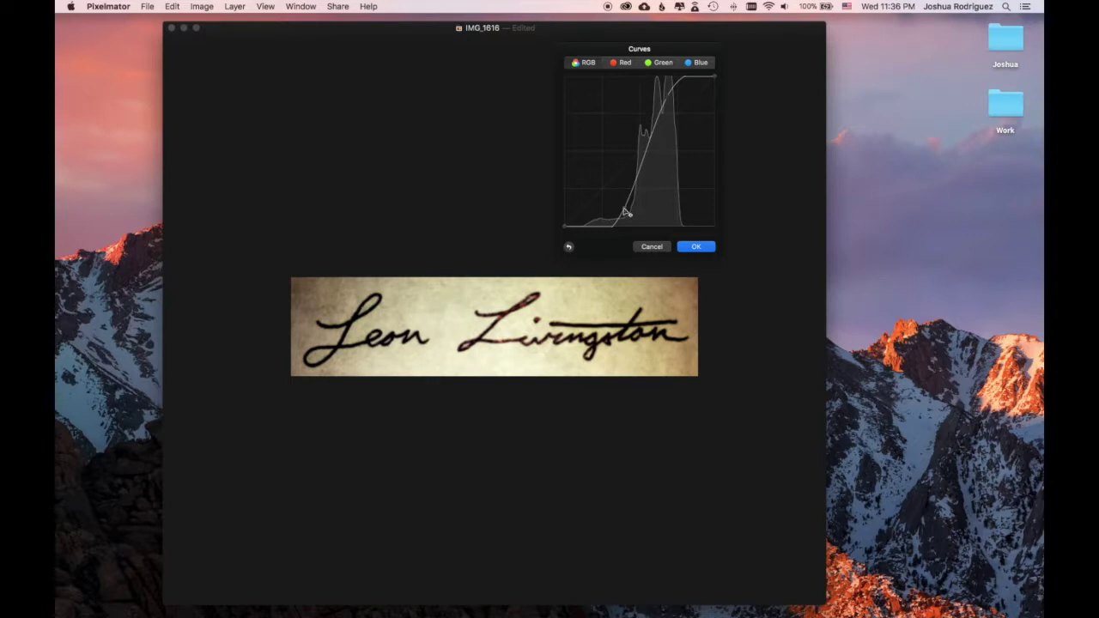
mouse_move(626, 212)
left_mouse_down()
mouse_move(604, 212)
mouse_move(615, 220)
left_mouse_up()
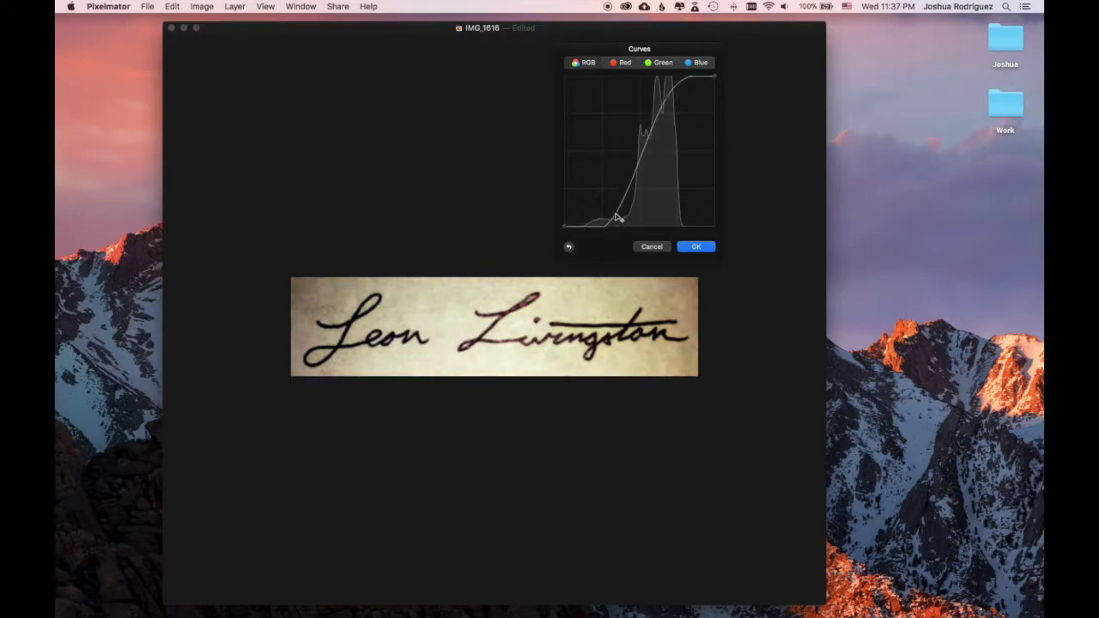
left_click_drag(615, 215, 619, 220)
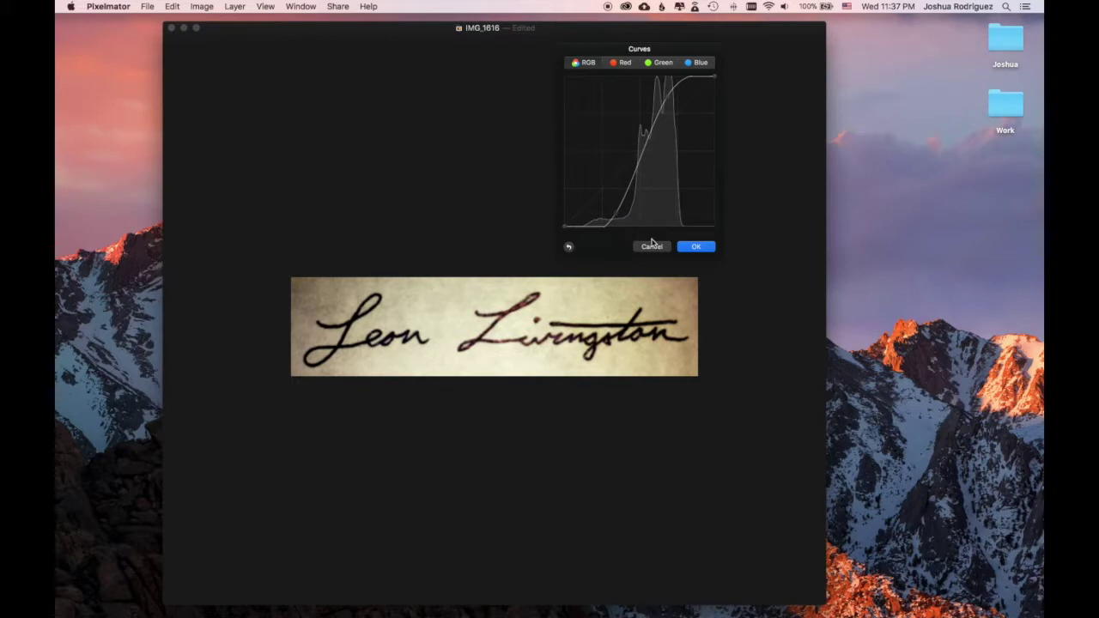
left_click(696, 246)
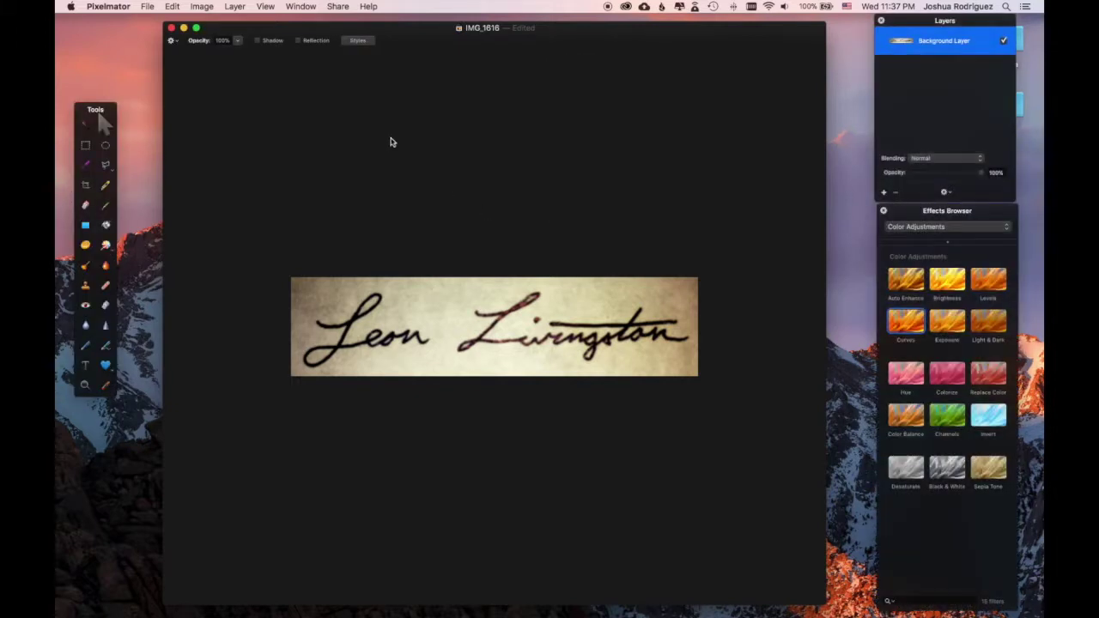
- Apply a Black & White effect from Color Adjustments with contrast at 79.1%
left_click(930, 227)
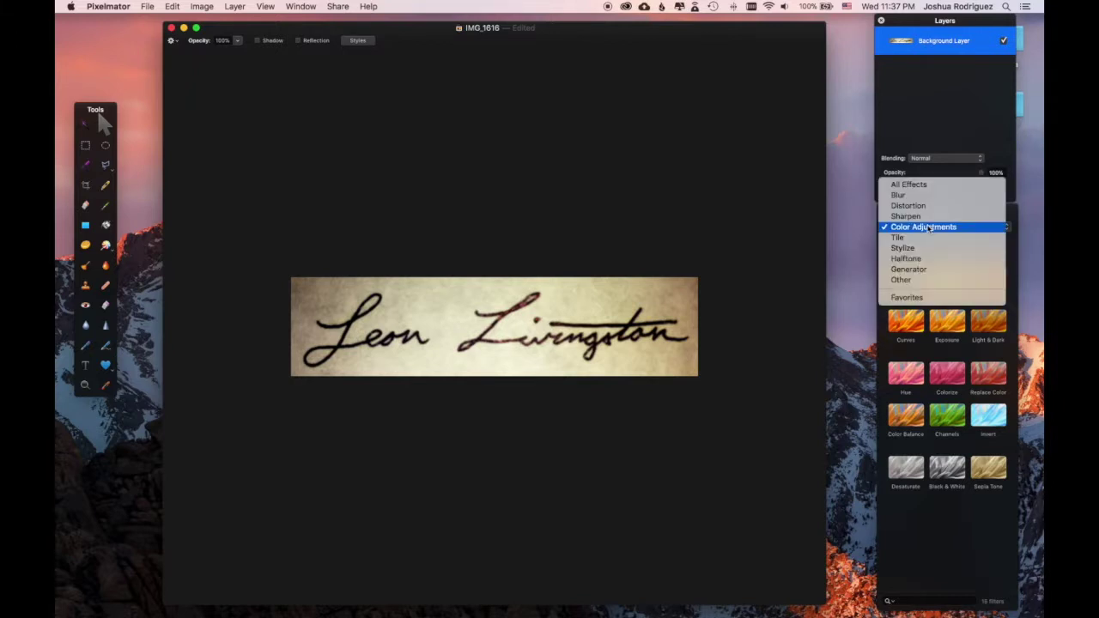
left_click(926, 229)
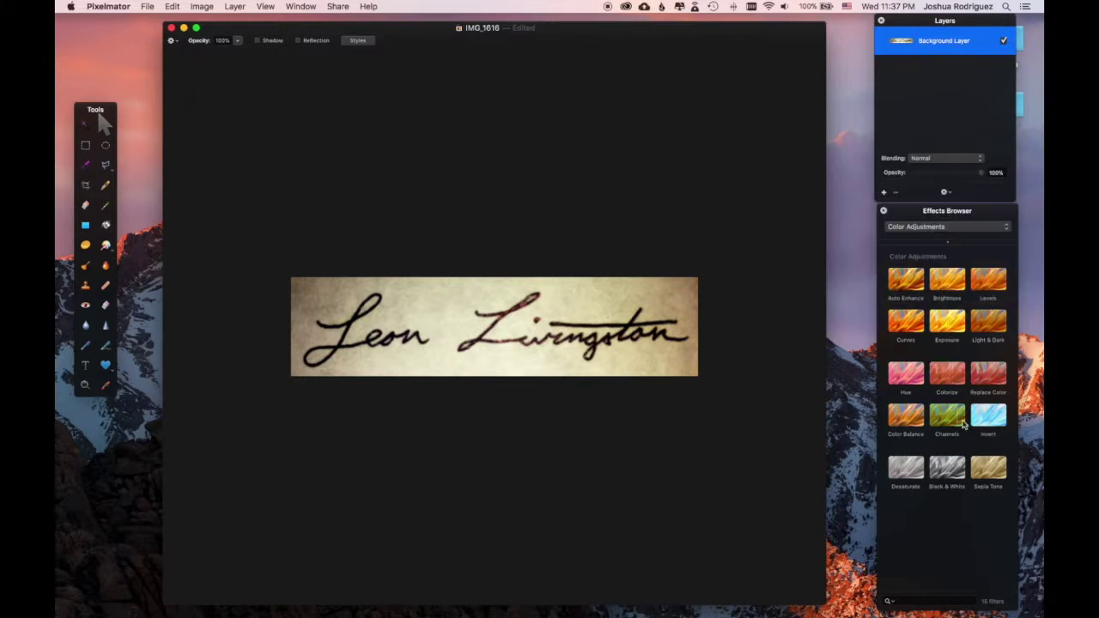
left_click_drag(951, 472, 554, 317)
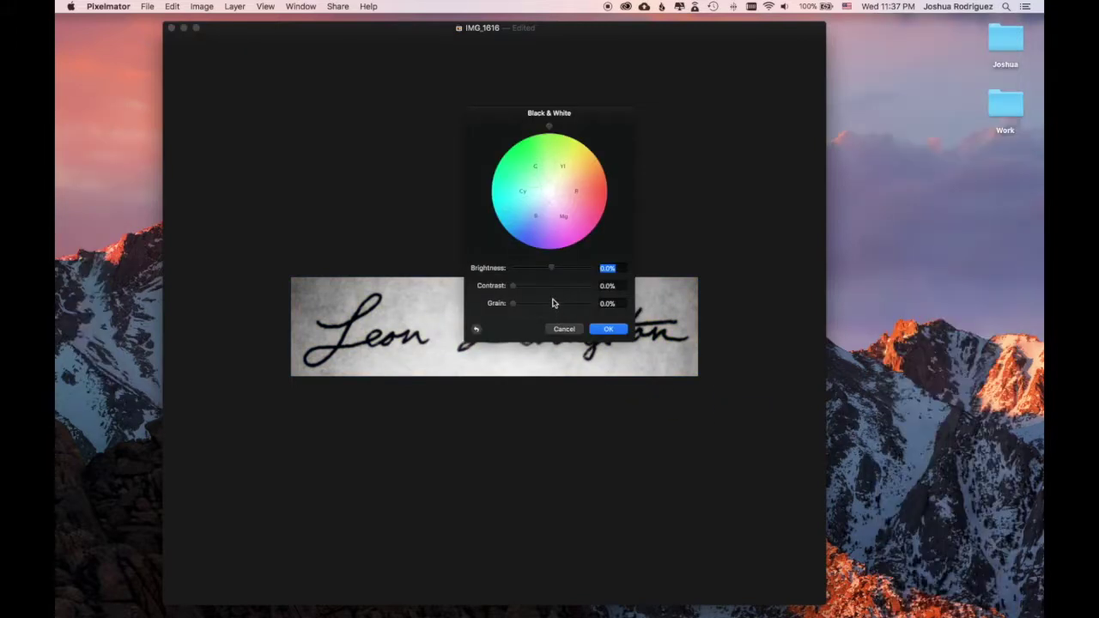
left_click_drag(528, 115, 689, 18)
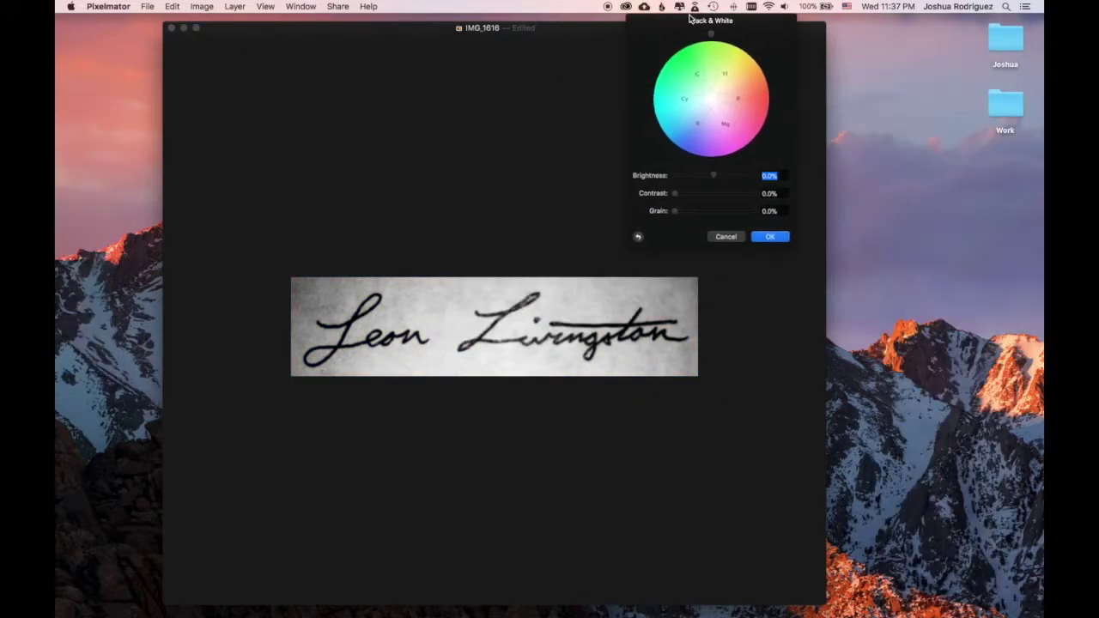
mouse_move(693, 198)
left_mouse_down()
mouse_move(739, 195)
mouse_move(716, 196)
mouse_move(712, 177)
mouse_move(696, 178)
mouse_move(720, 192)
left_mouse_up()
left_click(771, 237)
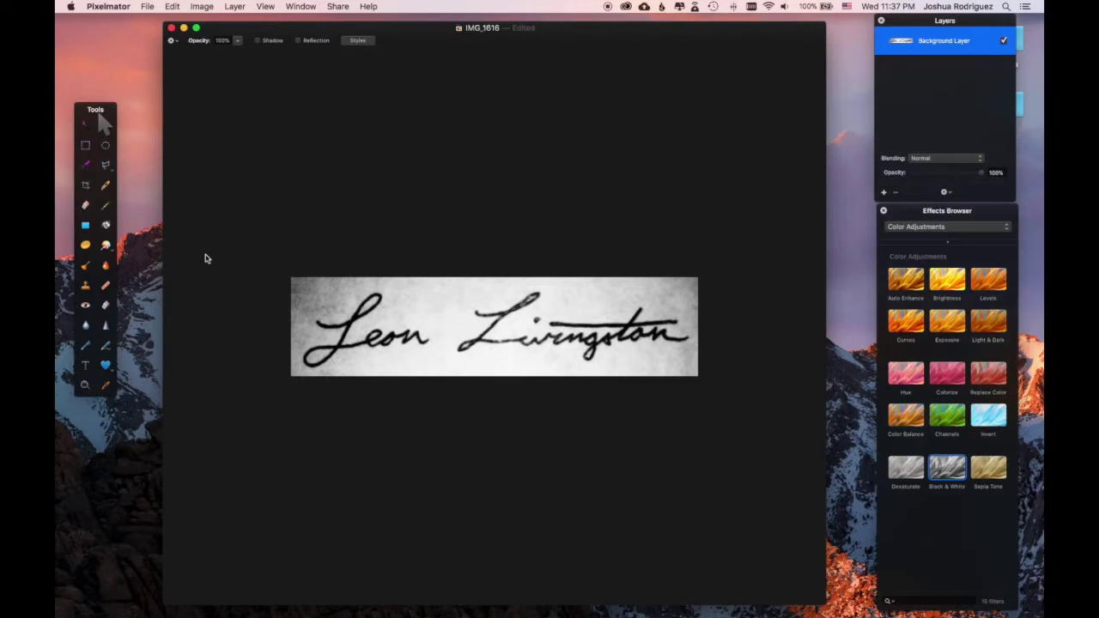
- Burn the signature strokes darker with the Burn tool limited to Shadows
left_click(107, 268)
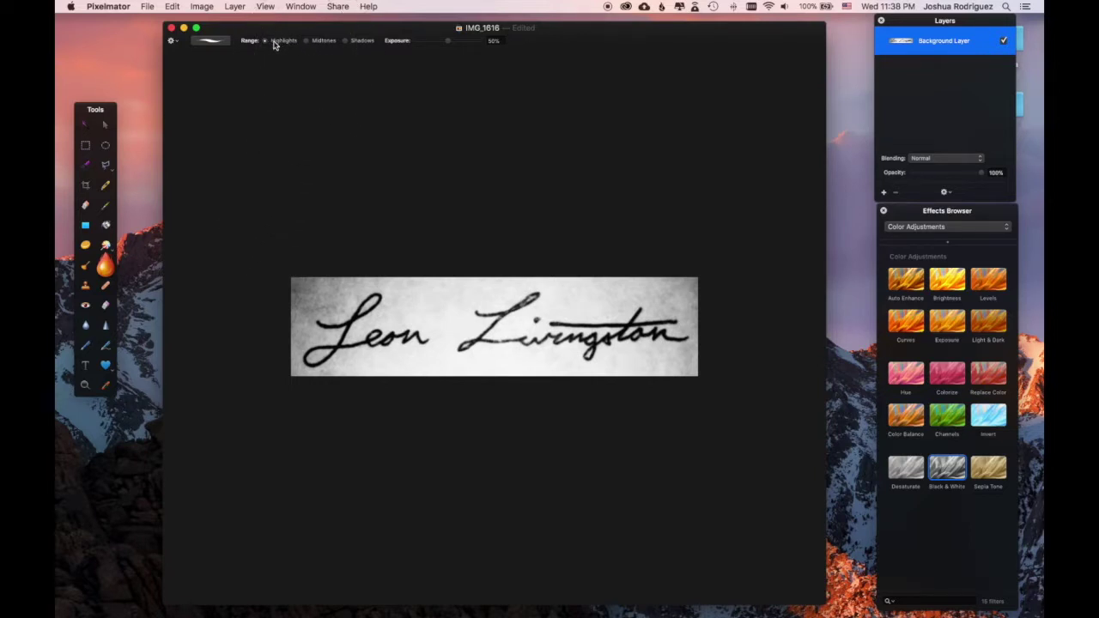
left_click(362, 48)
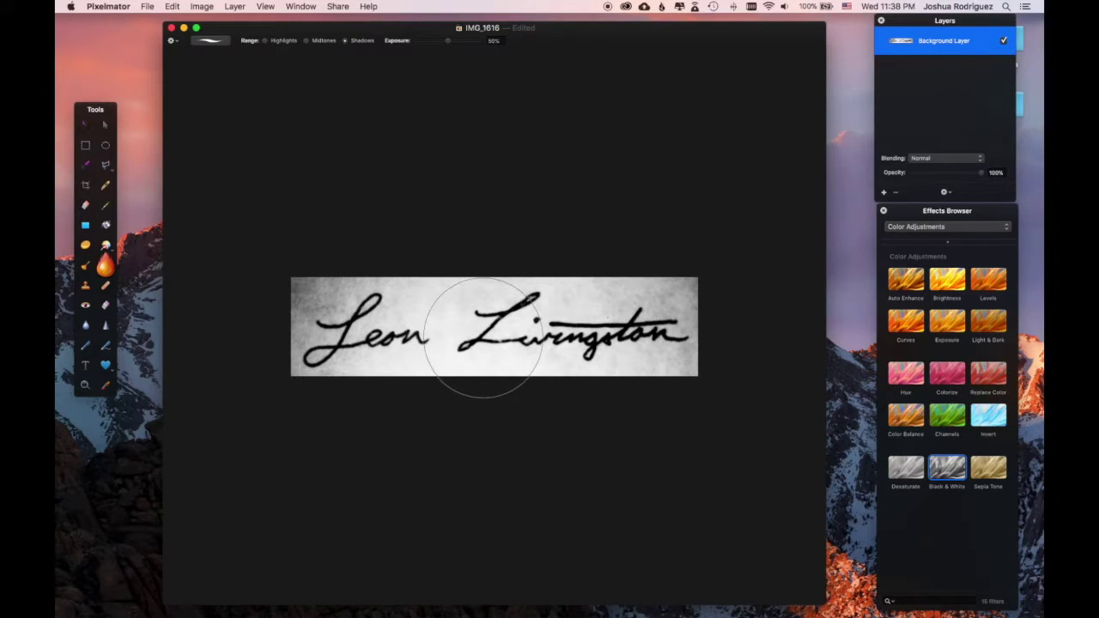
mouse_move(357, 342)
left_mouse_down()
mouse_move(326, 344)
mouse_move(321, 326)
mouse_move(490, 380)
mouse_move(488, 365)
left_mouse_up()
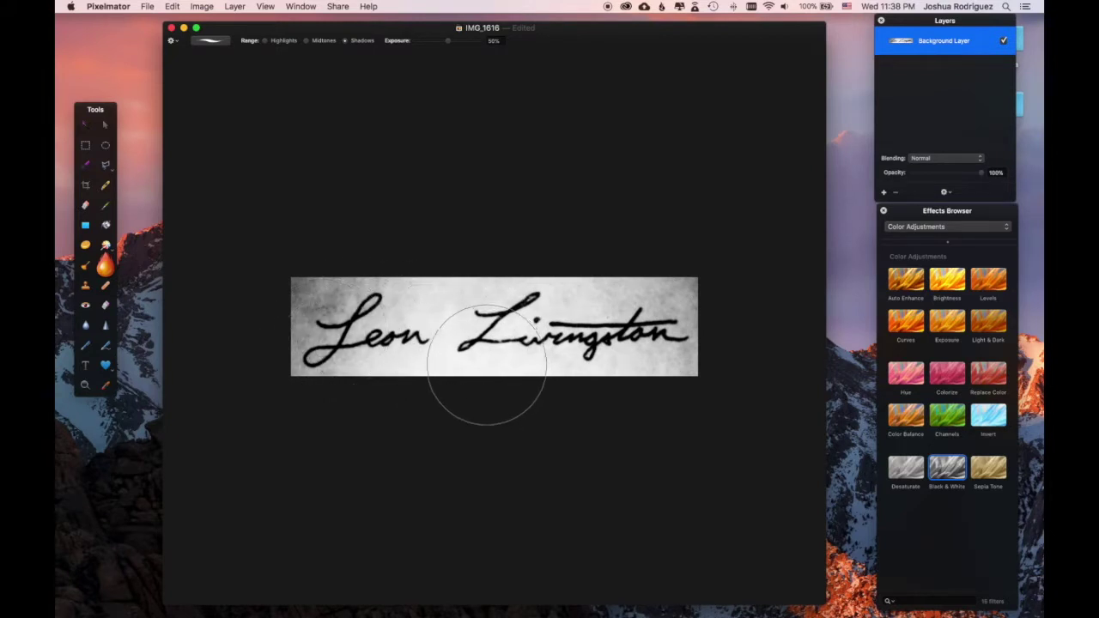
key("bracketleft")
key("bracketleft")
key("bracketleft")
key("bracketleft")
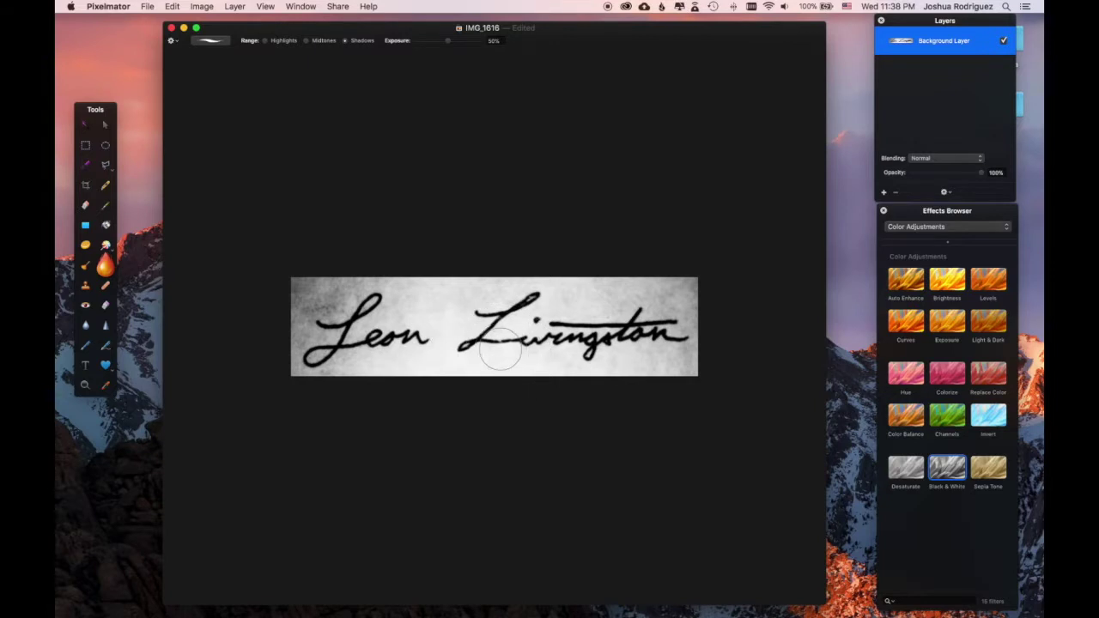
key("bracketright")
key("bracketright")
key("bracketleft")
key("bracketleft")
key("bracketleft")
key("bracketleft")
key("bracketleft")
- Dodge the grey paper to near-white with a large Highlights-range brush
left_click(105, 267)
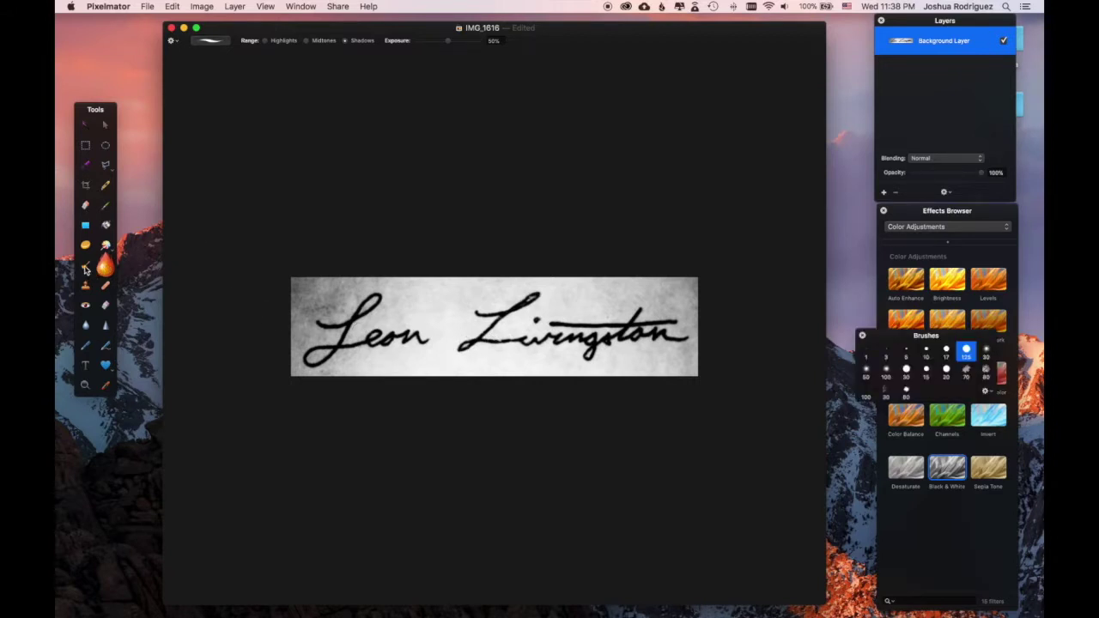
left_click(84, 269)
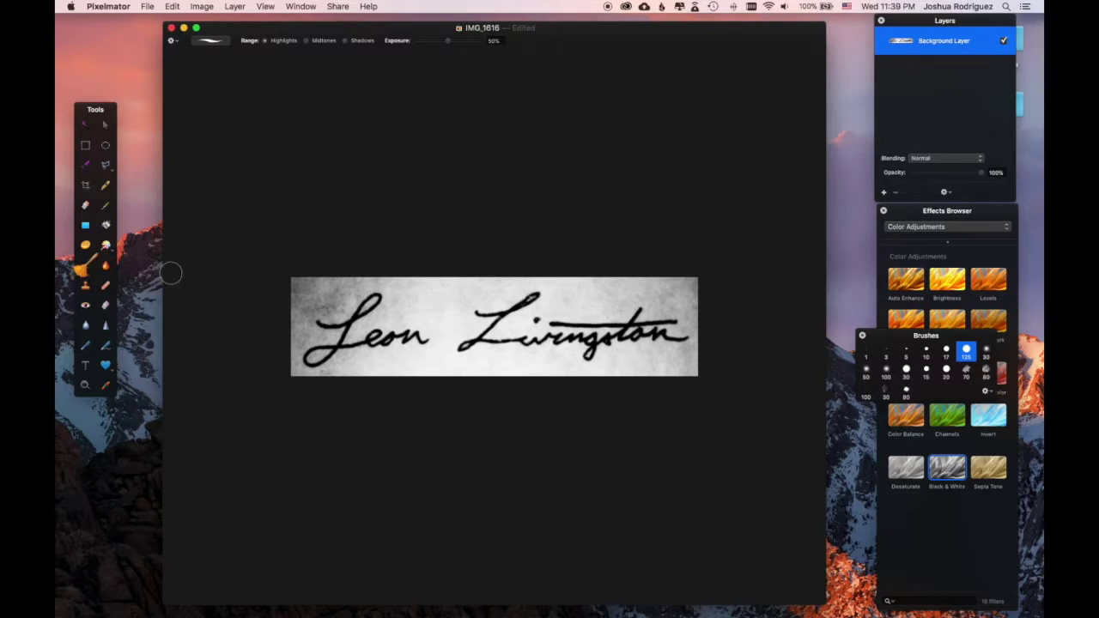
key("bracketright")
key("bracketright")
key("bracketright")
key("bracketright")
key("bracketright")
key("bracketright")
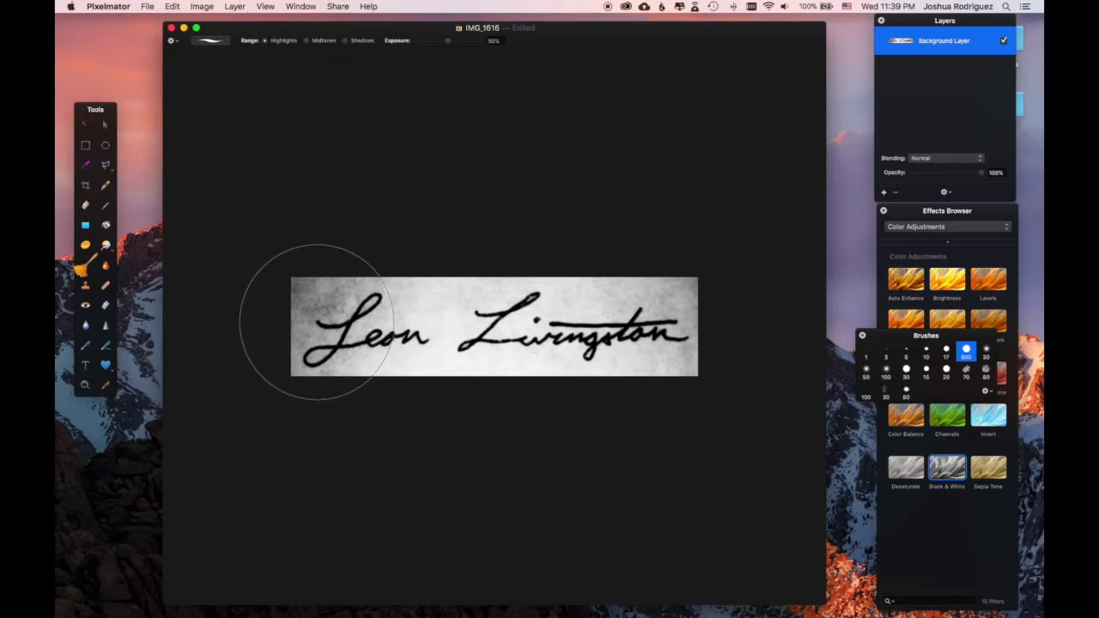
mouse_move(318, 322)
left_mouse_down()
mouse_move(326, 349)
mouse_move(328, 306)
mouse_move(328, 325)
mouse_move(313, 335)
mouse_move(471, 327)
mouse_move(554, 342)
mouse_move(602, 311)
mouse_move(657, 330)
mouse_move(665, 302)
mouse_move(665, 319)
mouse_move(646, 345)
mouse_move(621, 346)
mouse_move(513, 320)
mouse_move(481, 339)
mouse_move(486, 320)
mouse_move(434, 336)
mouse_move(382, 325)
mouse_move(369, 340)
mouse_move(335, 311)
mouse_move(329, 336)
mouse_move(308, 345)
mouse_move(296, 285)
mouse_move(301, 335)
mouse_move(282, 317)
left_mouse_up()
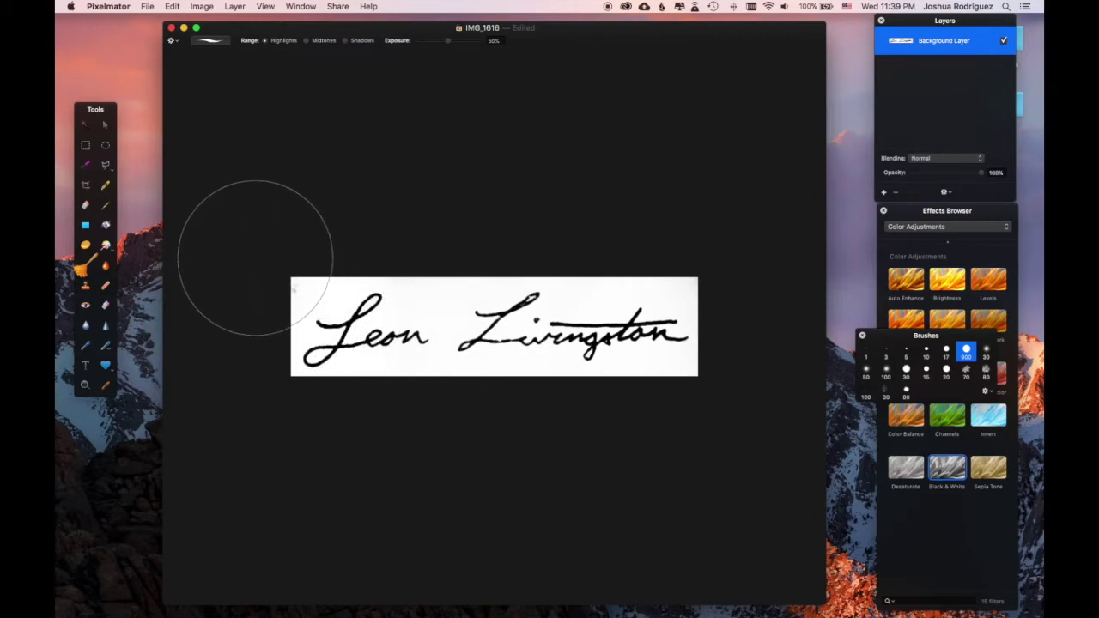
key("bracketleft")
key("bracketleft")
key("bracketleft")
key("bracketleft")
key("bracketleft")
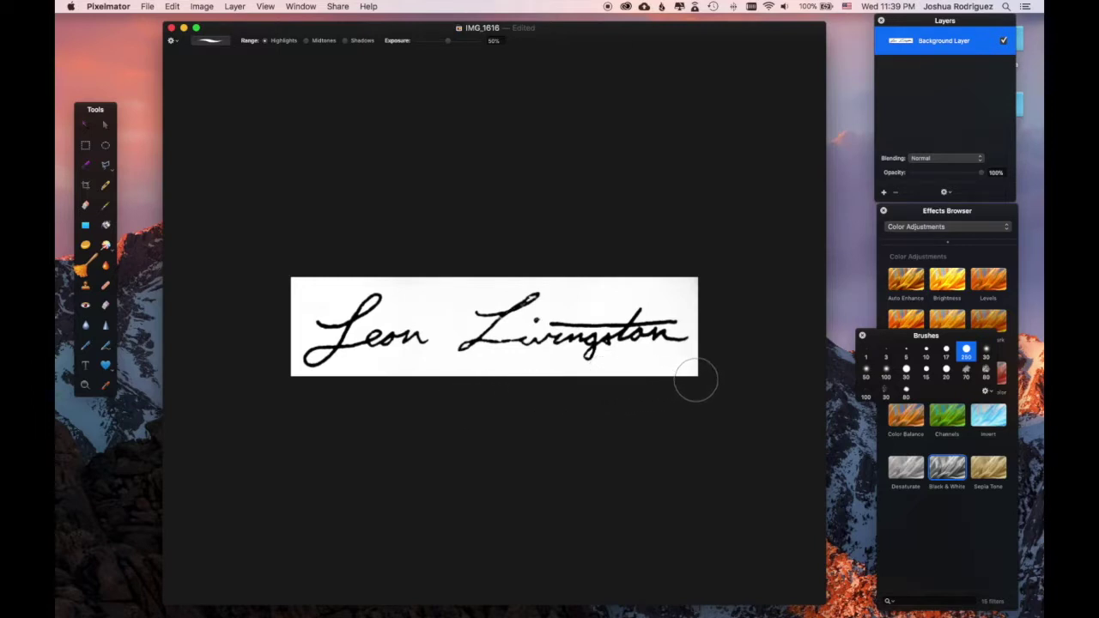
key("m")
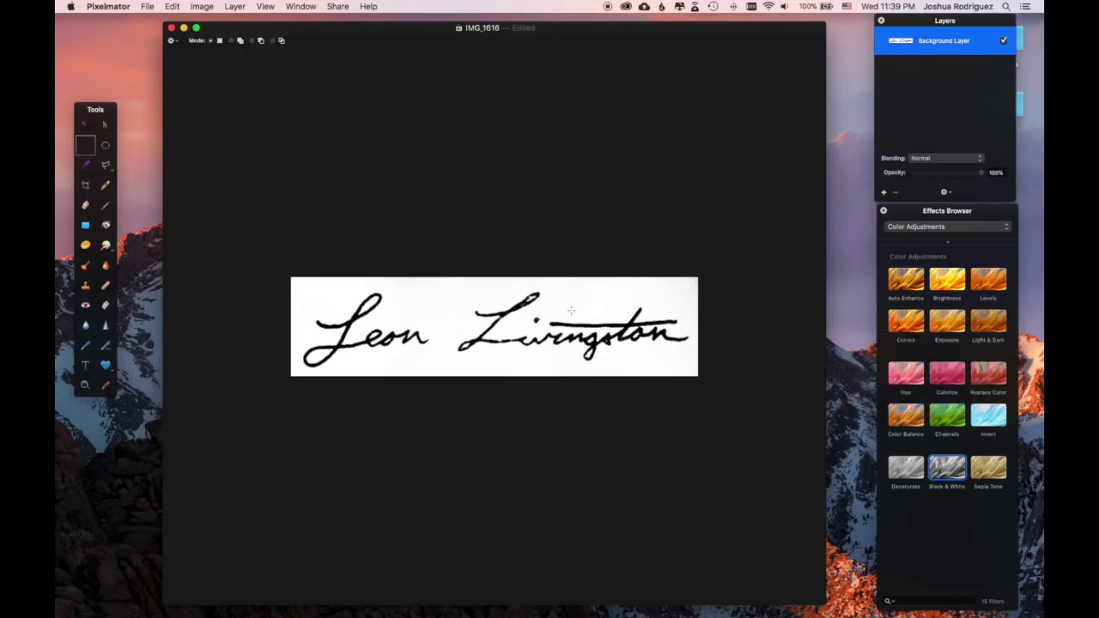
- Use Edit > Select Color to sample the black ink with a 70.2% radius
left_click(173, 6)
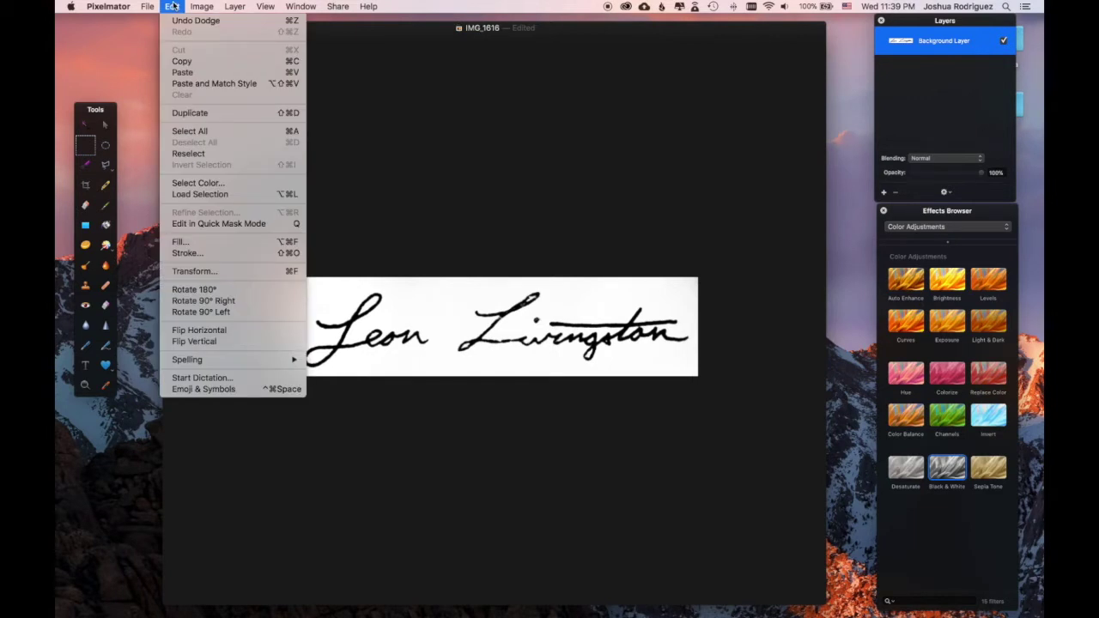
left_click(212, 183)
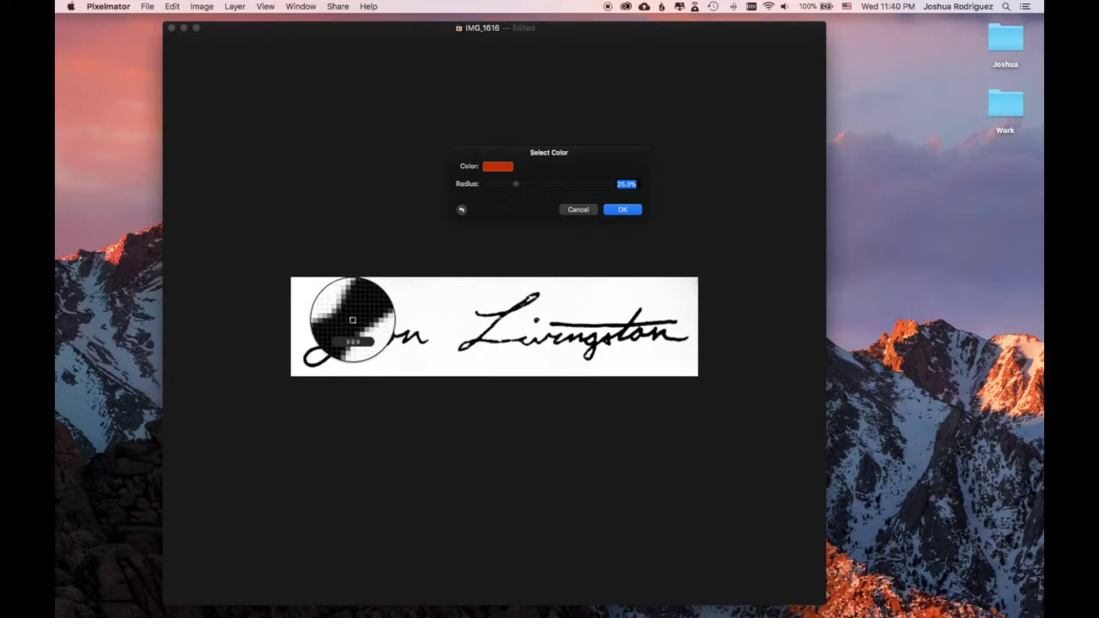
left_click(352, 320)
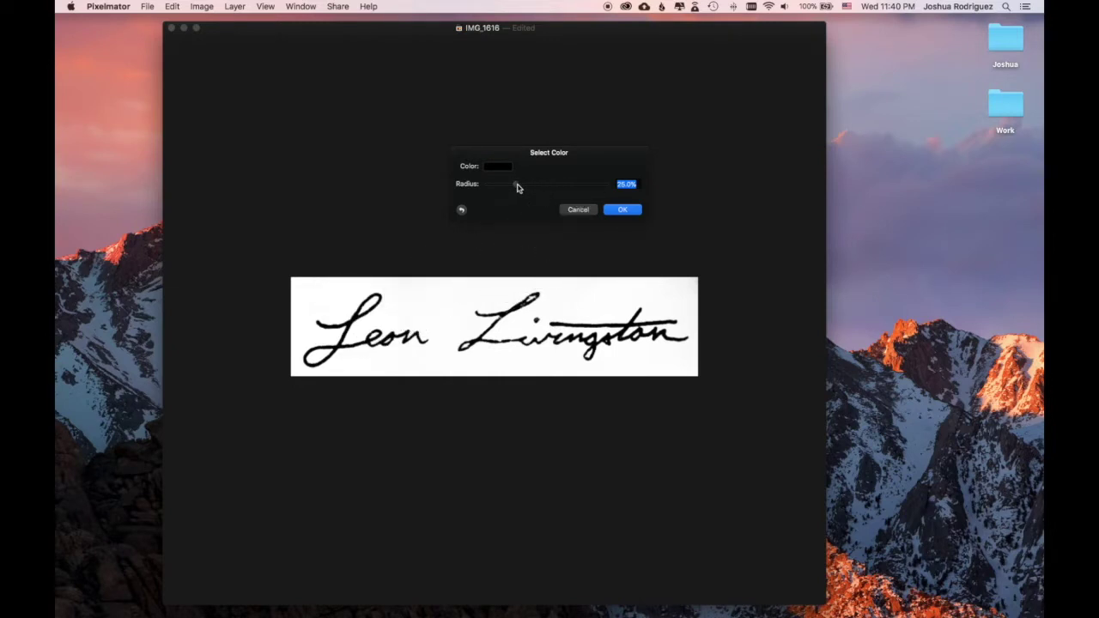
left_click_drag(517, 186, 573, 189)
left_click_drag(587, 159, 583, 119)
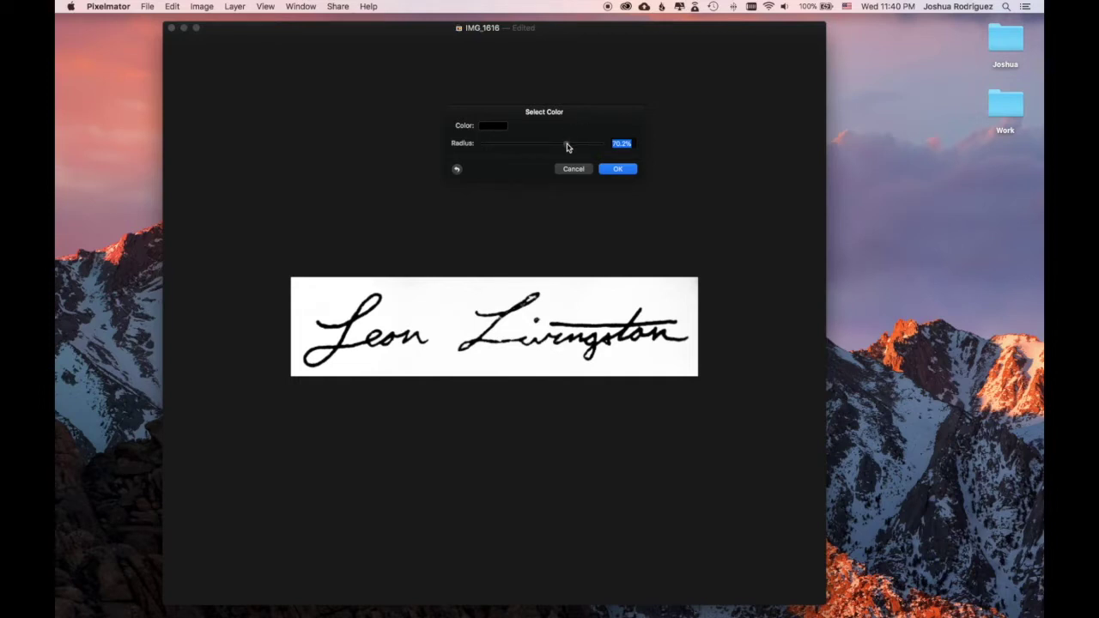
left_click(567, 144)
left_click(568, 148)
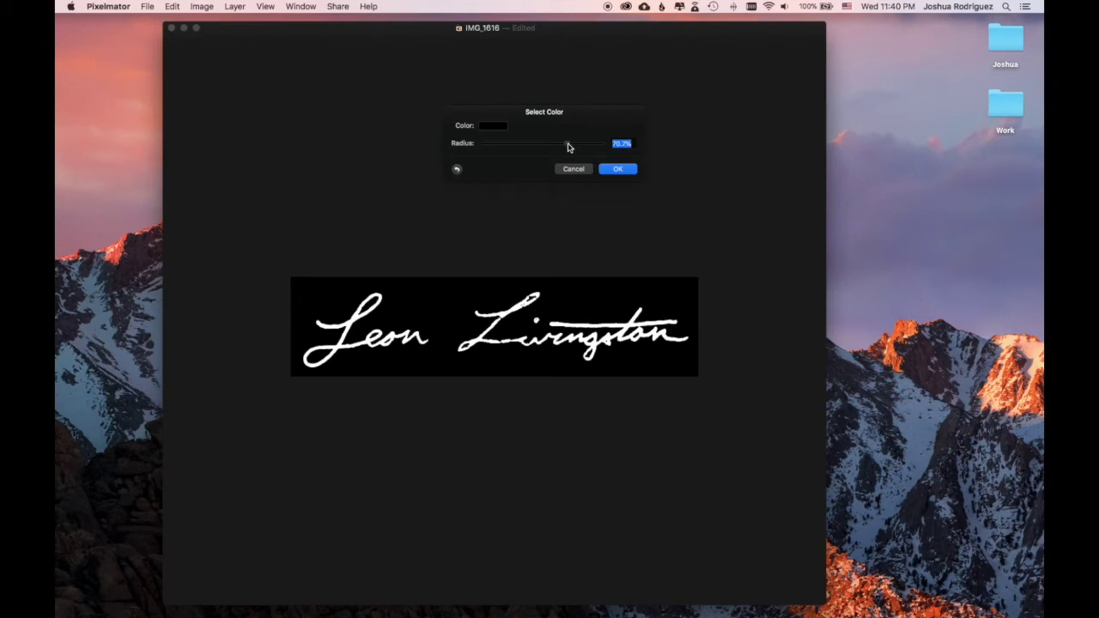
left_click(622, 170)
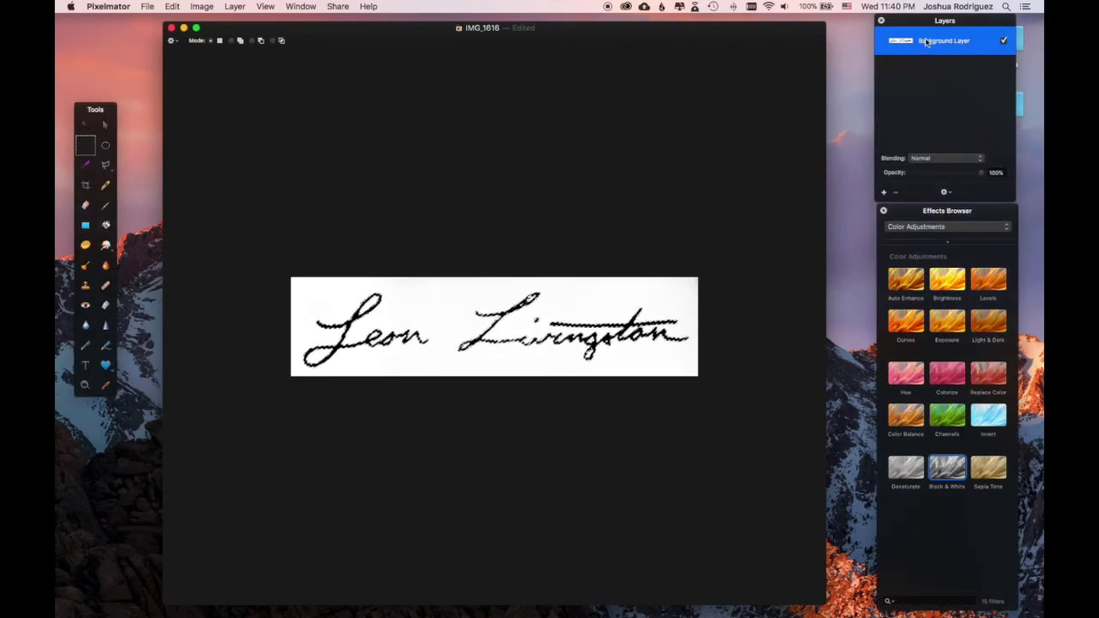
- Choose Add Layer Mask from the Layers panel gear menu to mask the layer to the selected ink
left_click(944, 193)
left_click(945, 194)
left_click(945, 194)
left_click(944, 194)
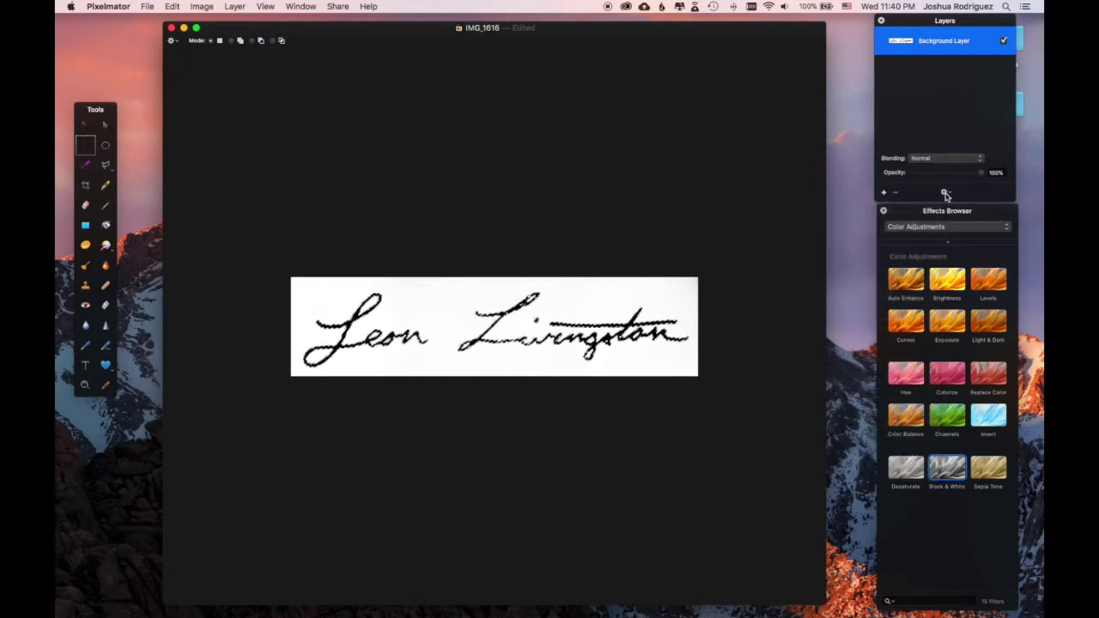
left_click(944, 194)
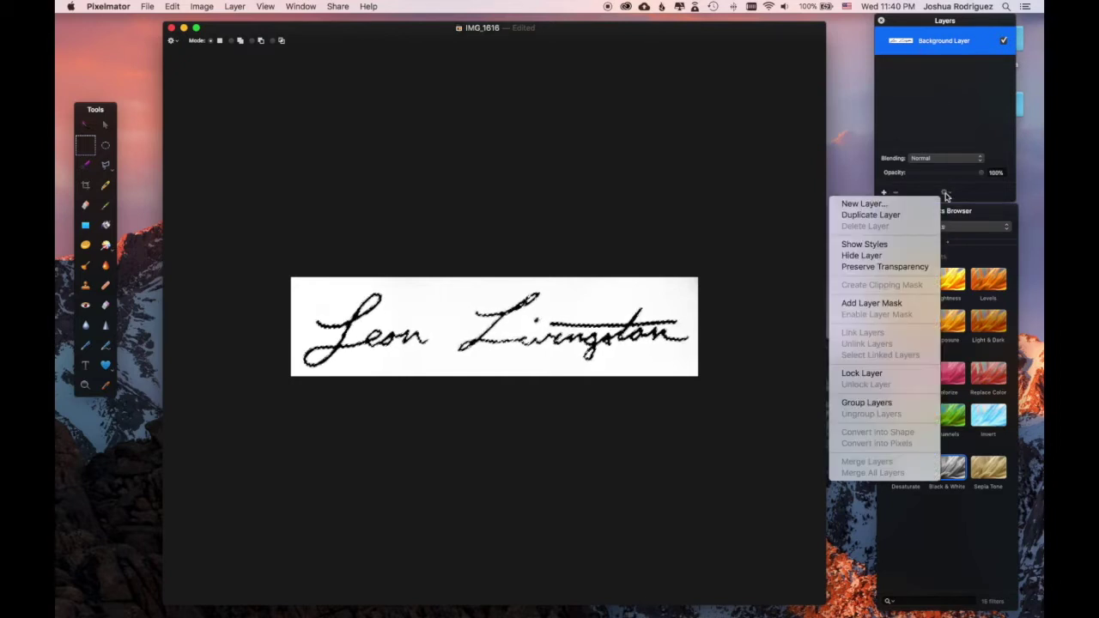
left_click(891, 305)
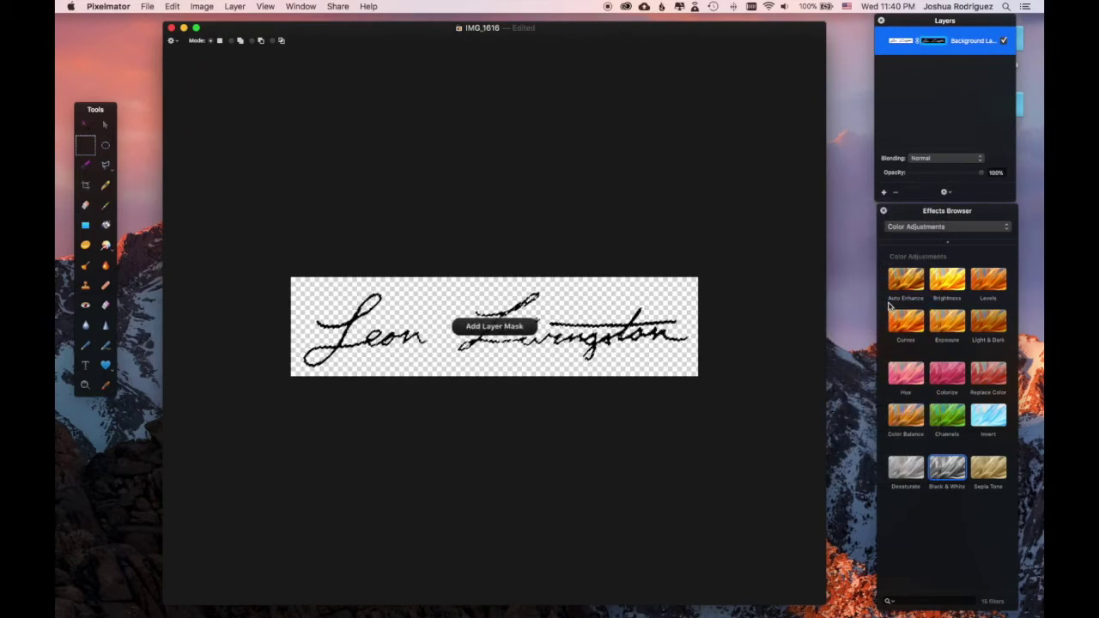